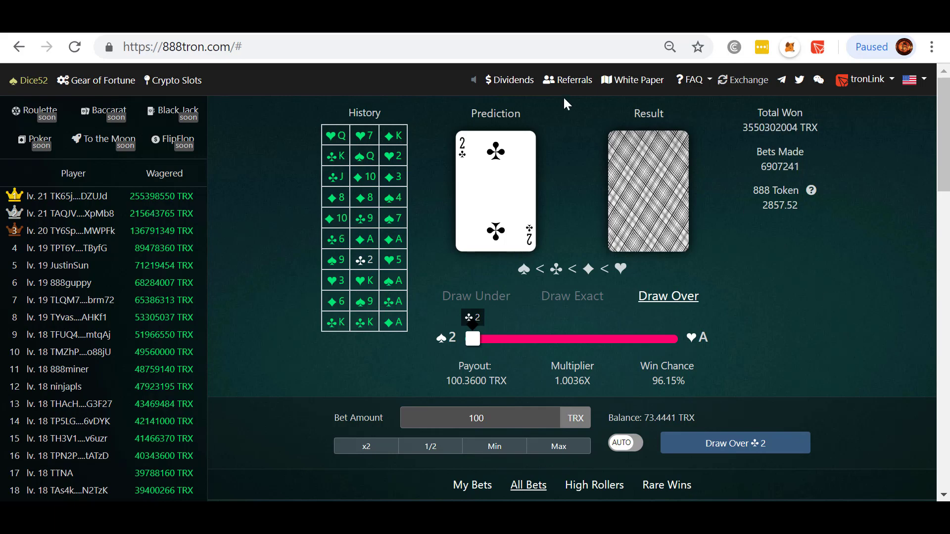
Show the Token 888 dividends overview from the $ Dividends link in the top navigation
left_click(517, 83)
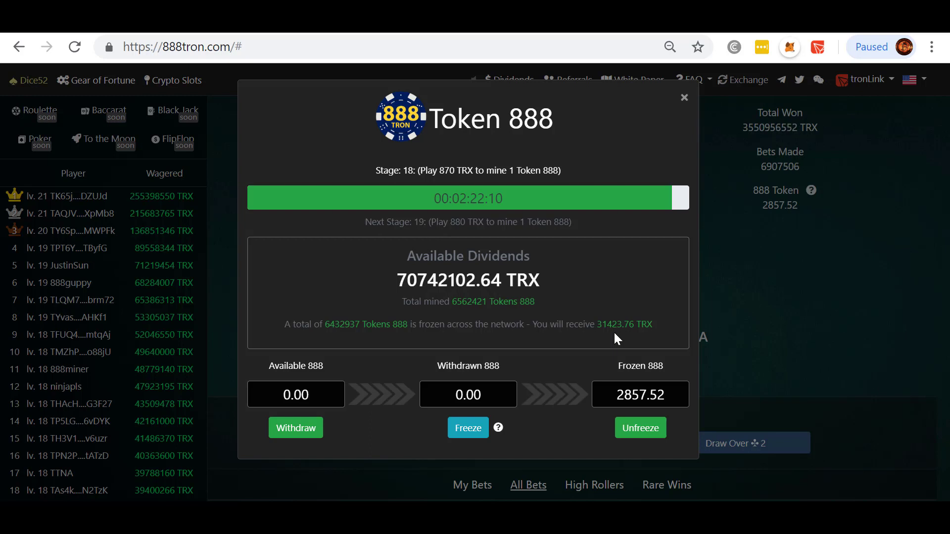
Launch Calculator from Windows Search after correcting the mistyped query
key("super")
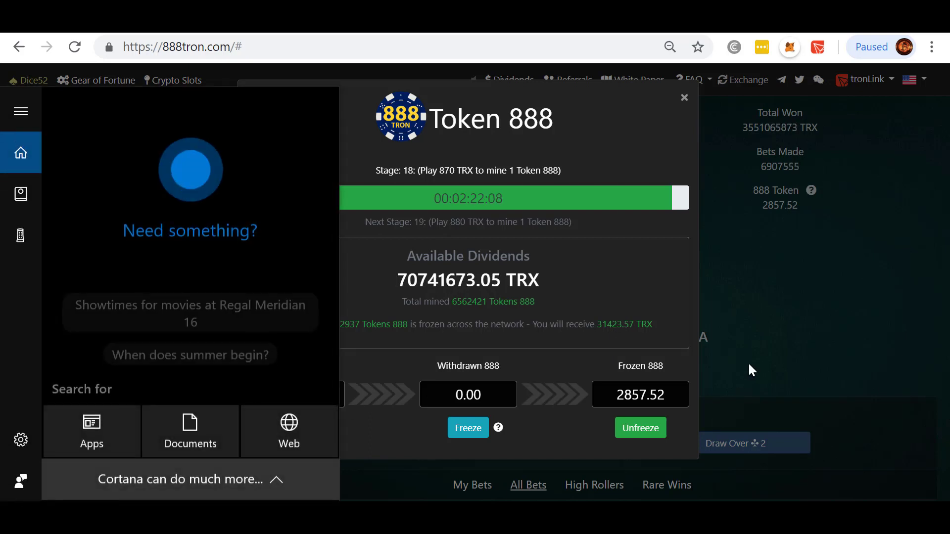
type("clac")
key("BackSpace")
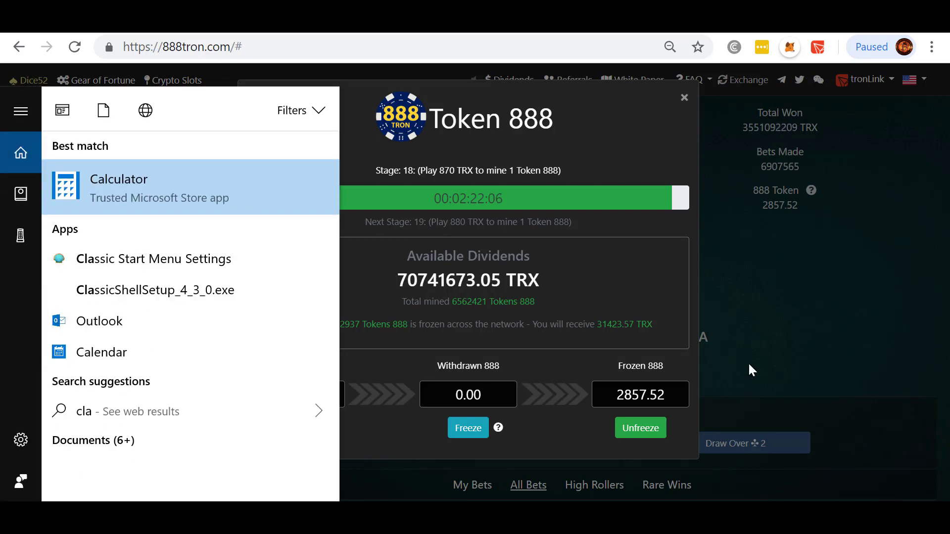
key("BackSpace")
key("BackSpace")
type("alc")
key("Return")
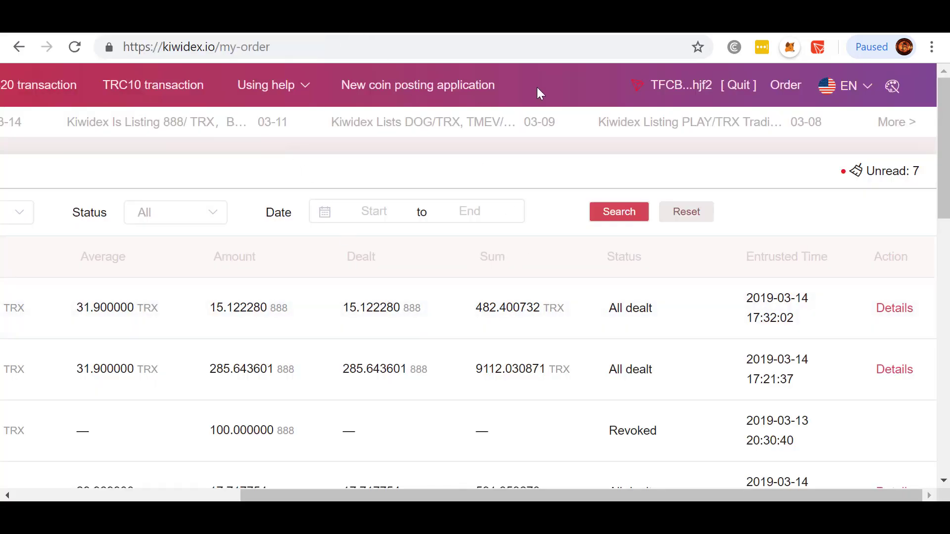
View the Kiwidex 888/TRX market via the TRC20 transaction link, last price 31.001 TRX
left_click(64, 101)
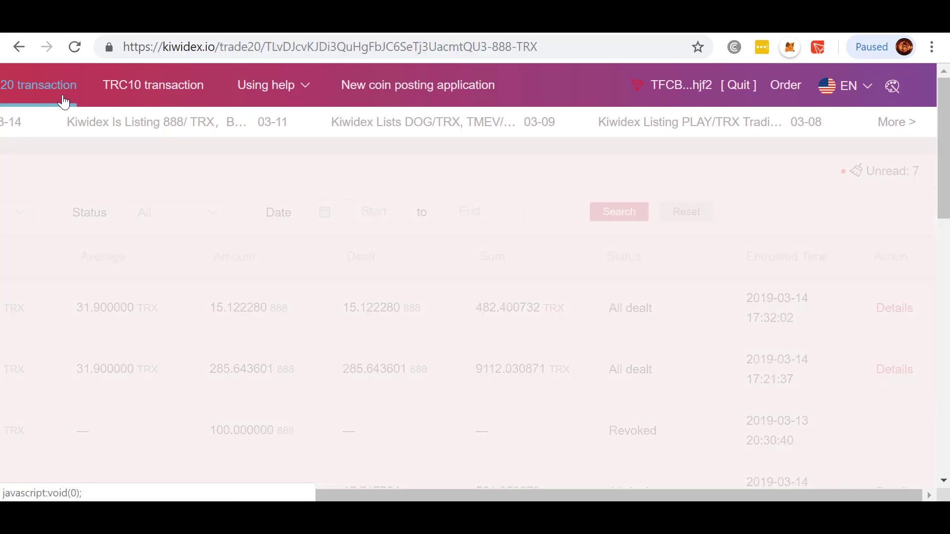
mouse_move(458, 495)
left_mouse_down()
mouse_move(389, 494)
mouse_move(510, 493)
mouse_move(115, 455)
left_mouse_up()
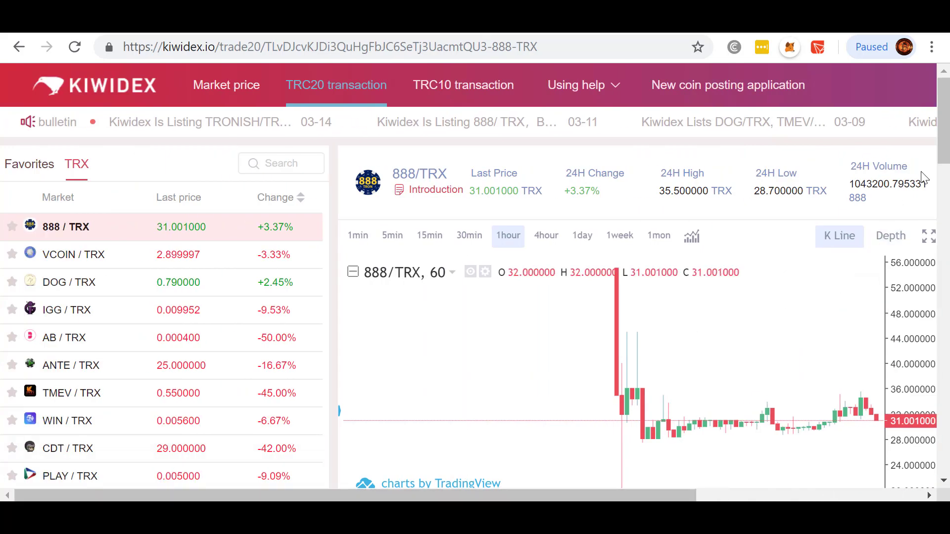
left_click_drag(943, 139, 948, 178)
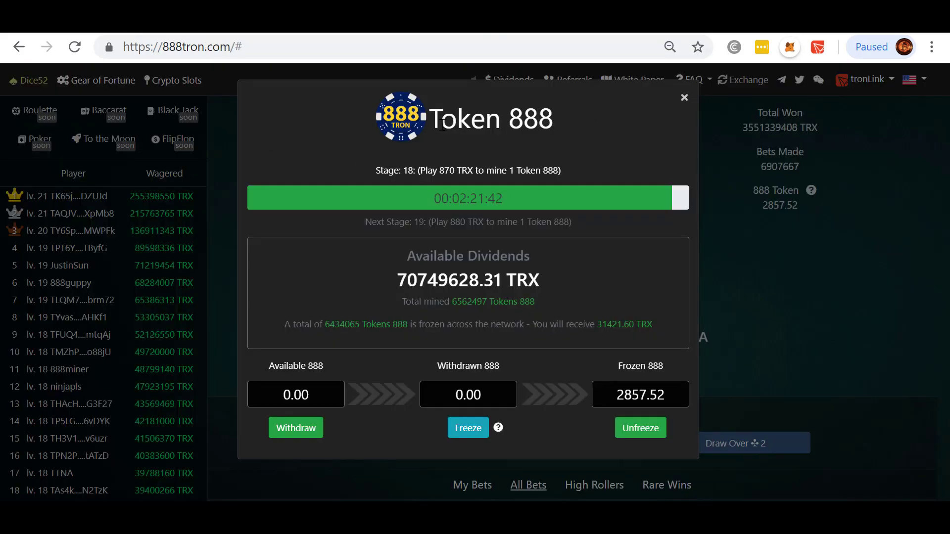
Close the Token 888 dividends dialog and reopen it via $ Dividends
left_click(685, 99)
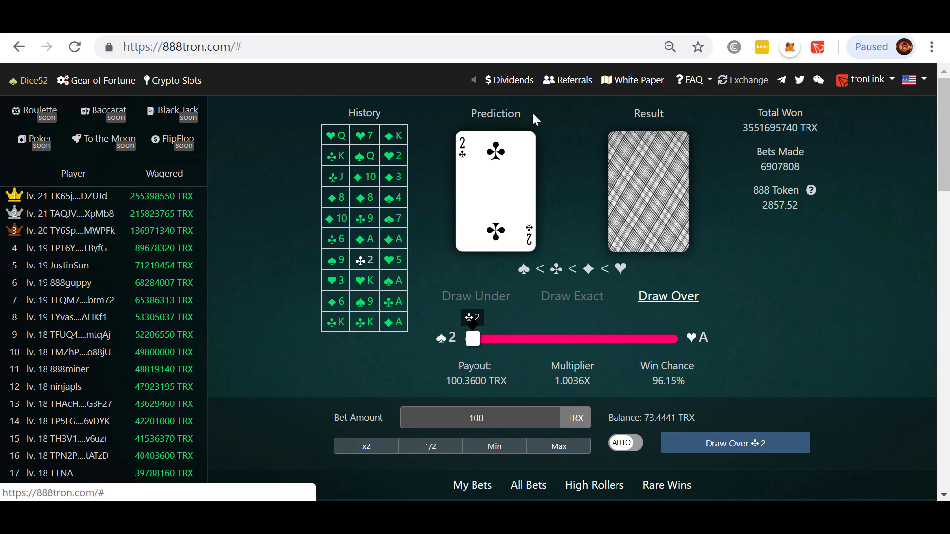
left_click(512, 81)
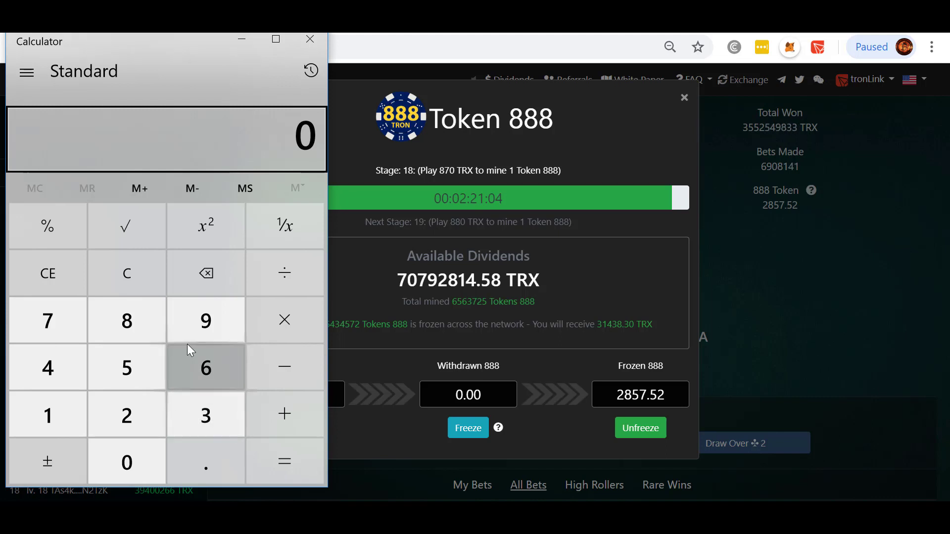
Compute 870 × 0.35% by mistake, then clear the result to start over
left_click(143, 315)
left_click(54, 321)
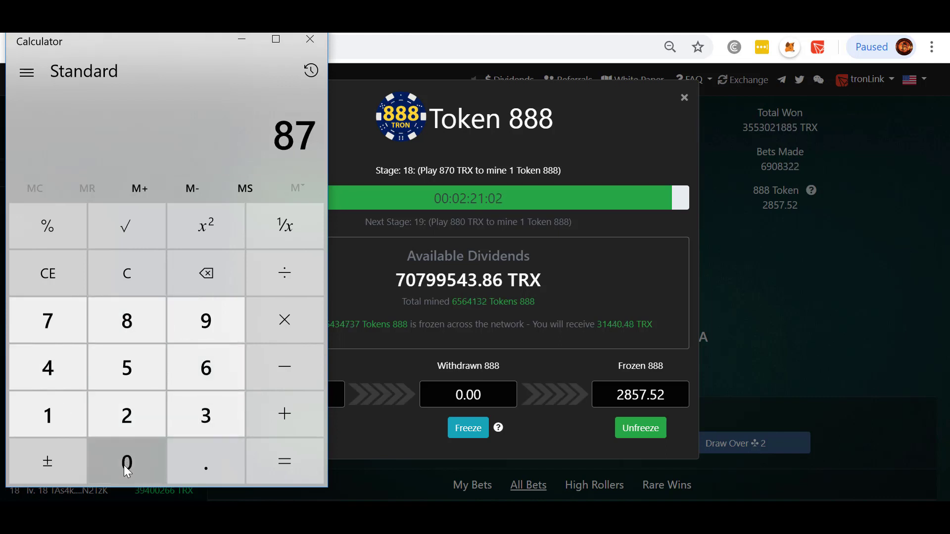
left_click(124, 465)
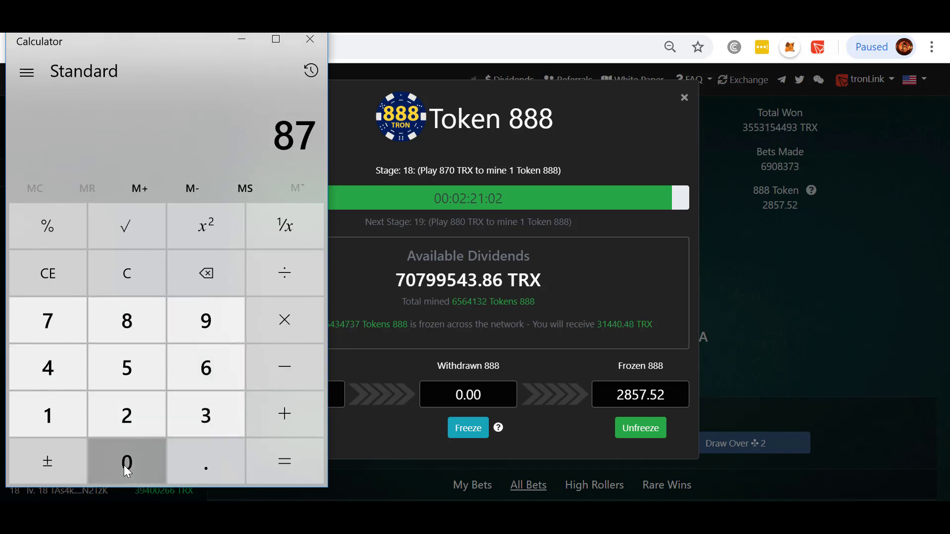
left_click(278, 317)
left_click(213, 455)
left_click(209, 424)
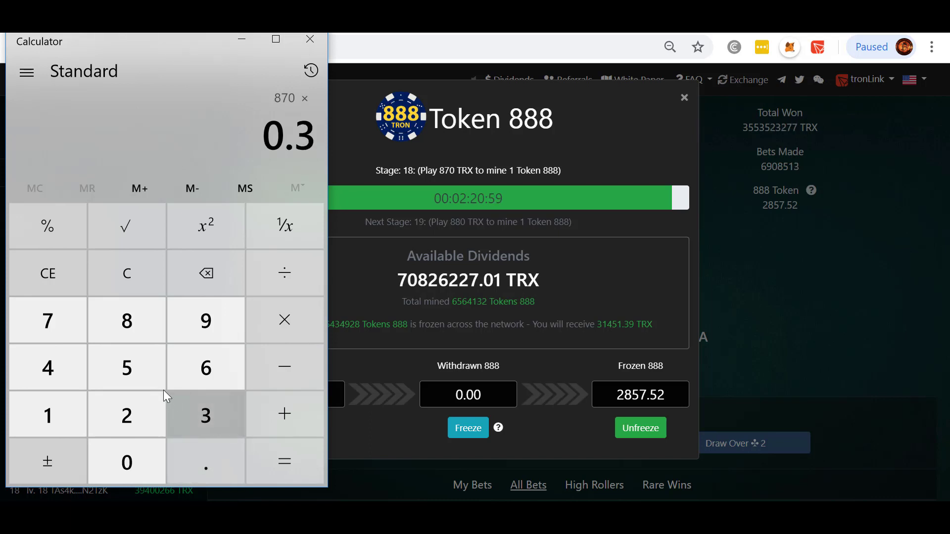
left_click(142, 369)
left_click(48, 227)
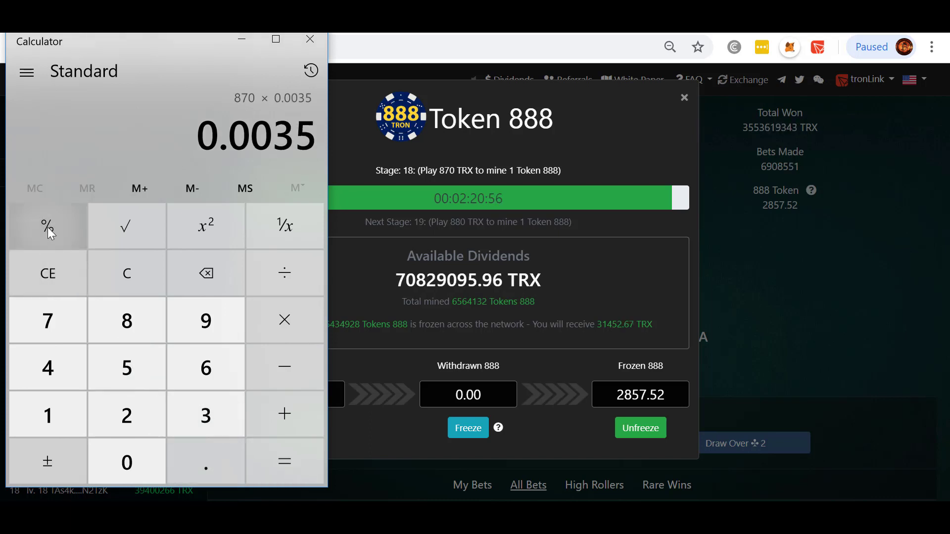
left_click(296, 466)
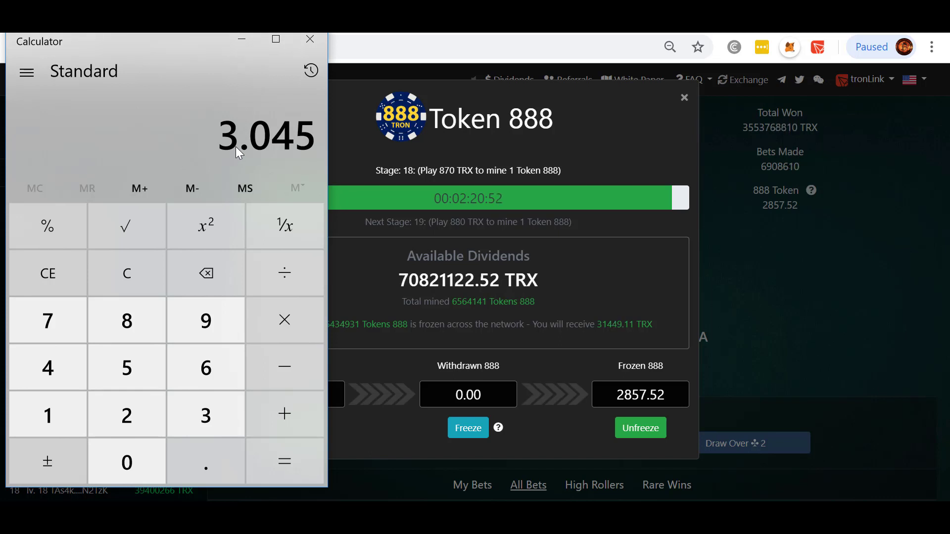
left_click(126, 275)
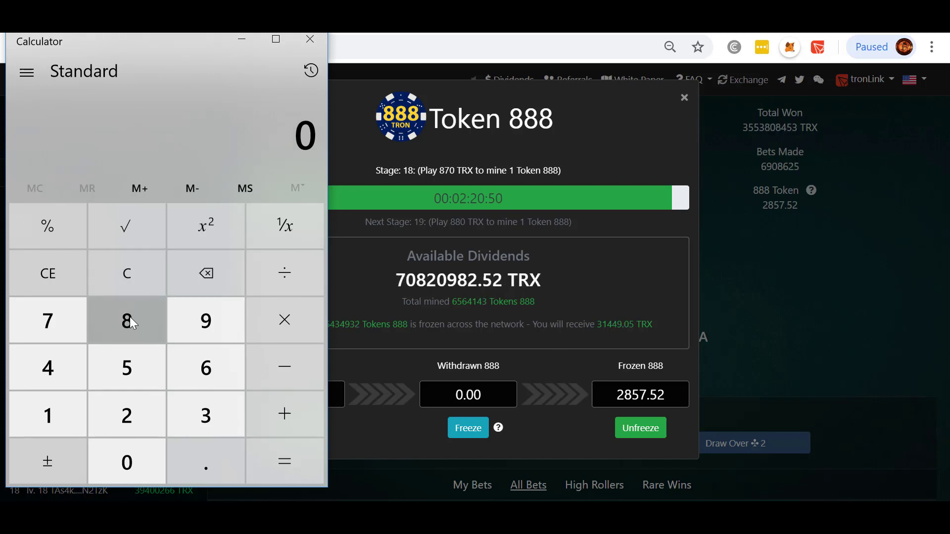
Compute 870 × 3.5%, giving 30.45
left_click(128, 321)
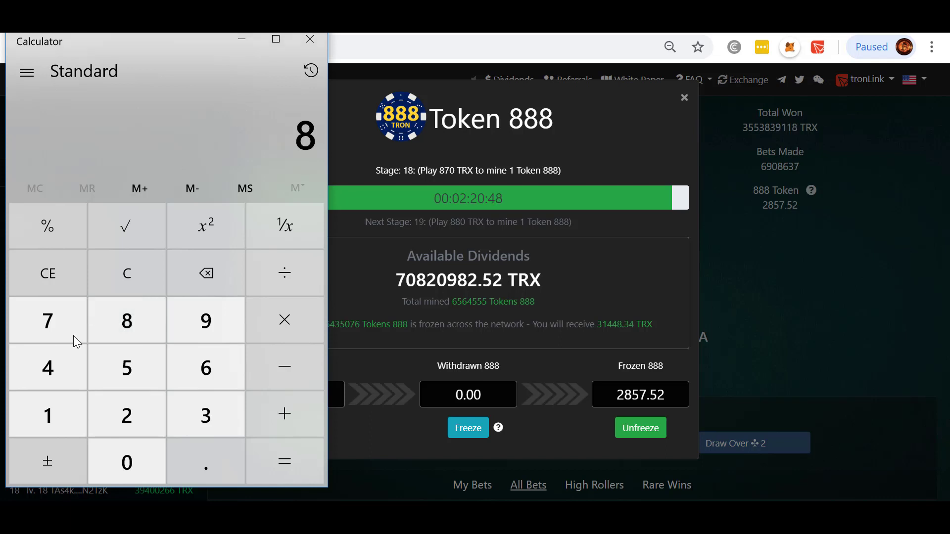
left_click(46, 326)
left_click(110, 455)
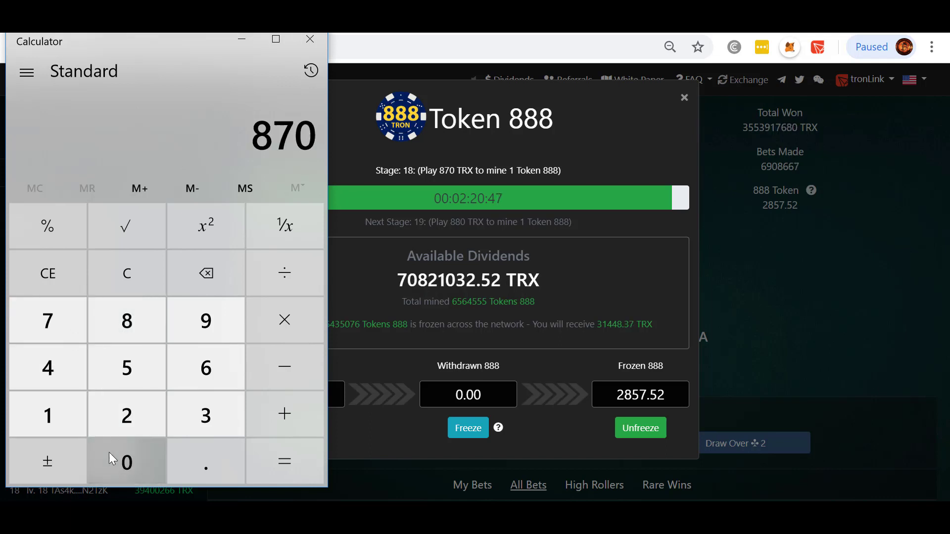
left_click(287, 313)
left_click(207, 415)
left_click(206, 455)
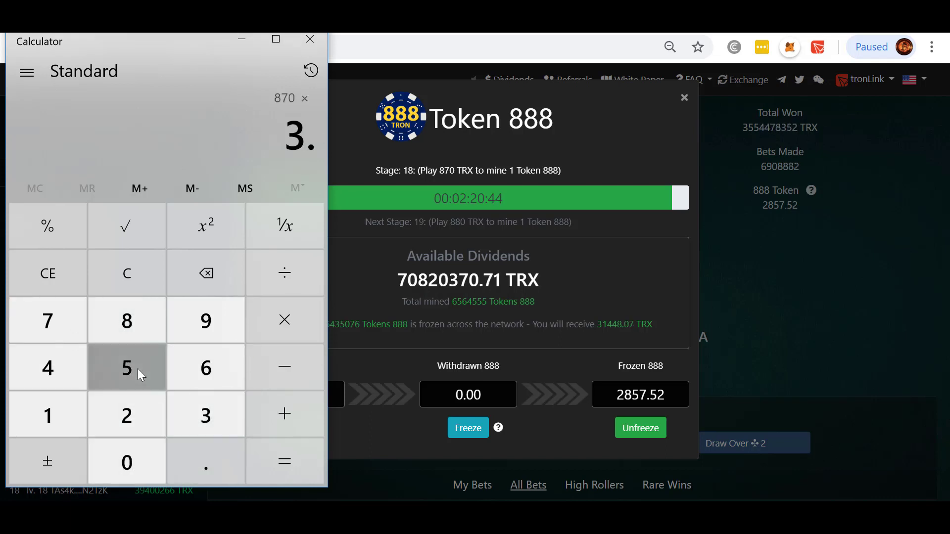
left_click(137, 369)
left_click(72, 241)
left_click(280, 460)
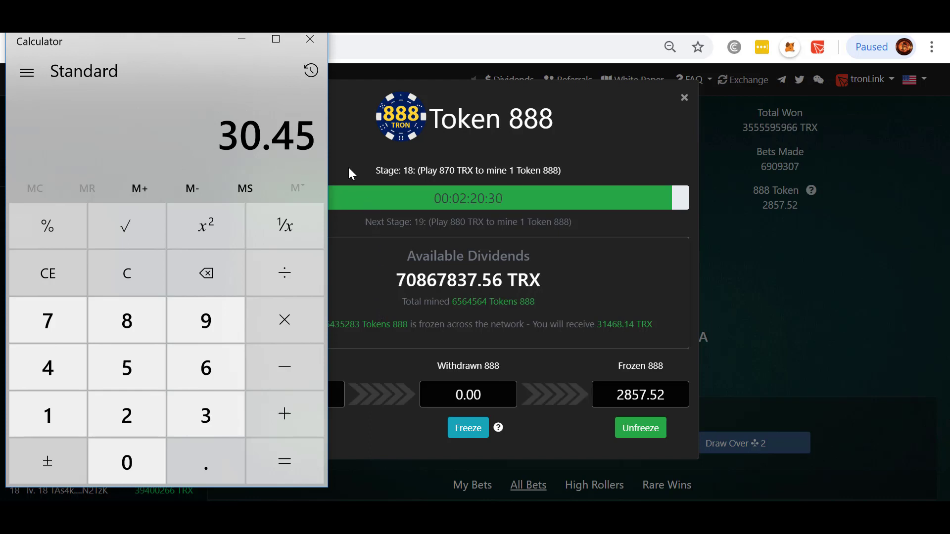
left_click(240, 39)
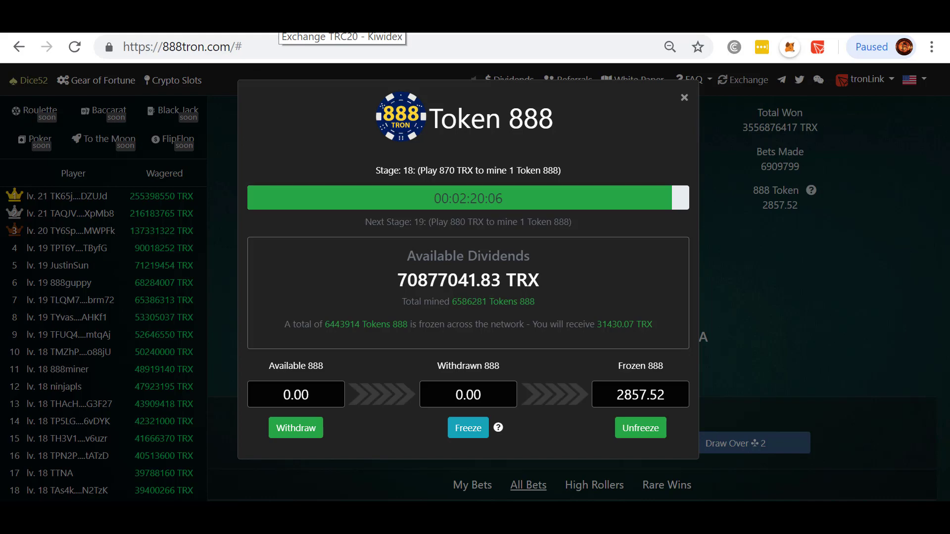
left_click(342, 26)
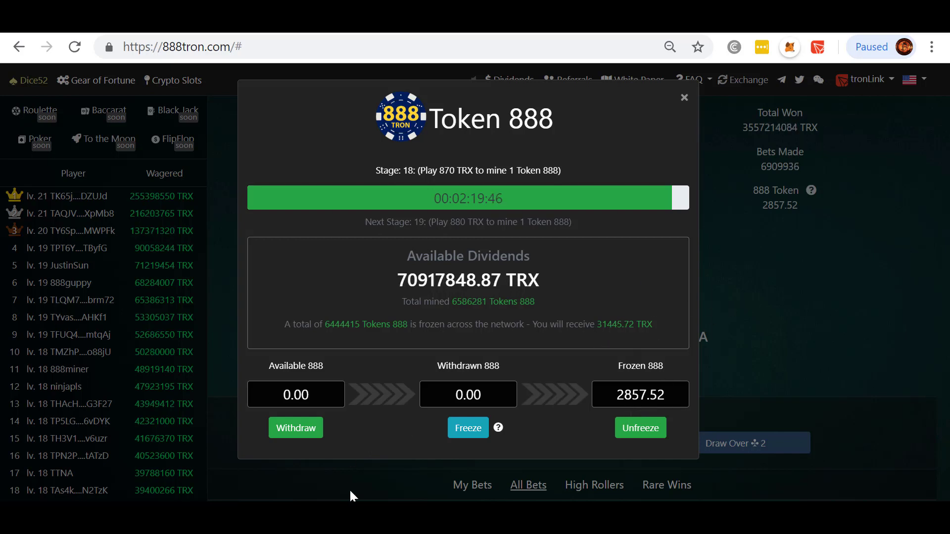
Multiply 30.45 by the frozen amount 2857.52, giving 87011.484, then clear the calculator
key("alt+Tab")
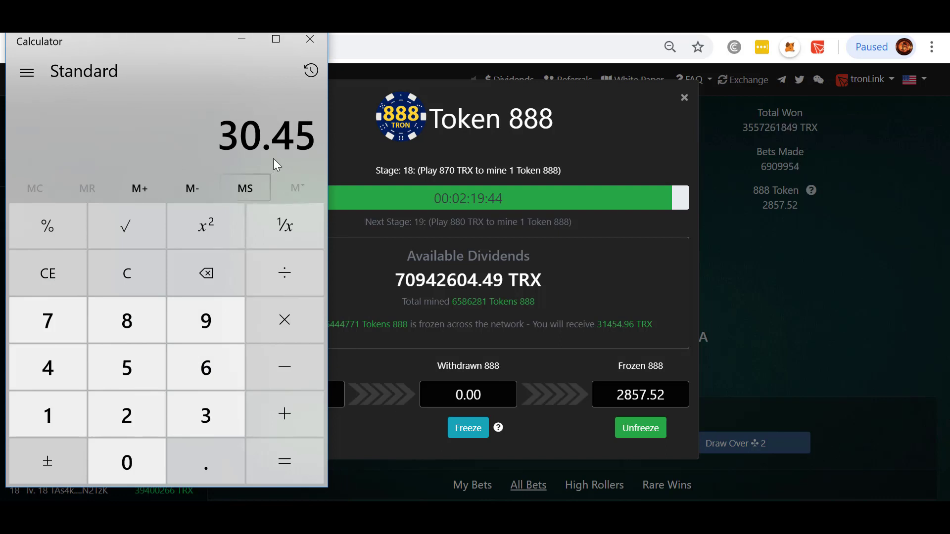
left_click(270, 331)
left_click(128, 422)
left_click(120, 318)
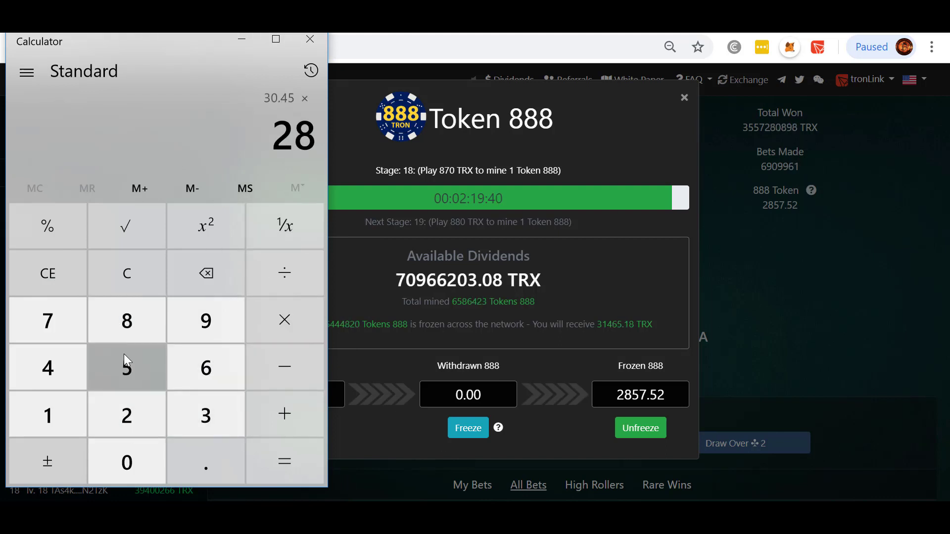
left_click(125, 356)
left_click(33, 314)
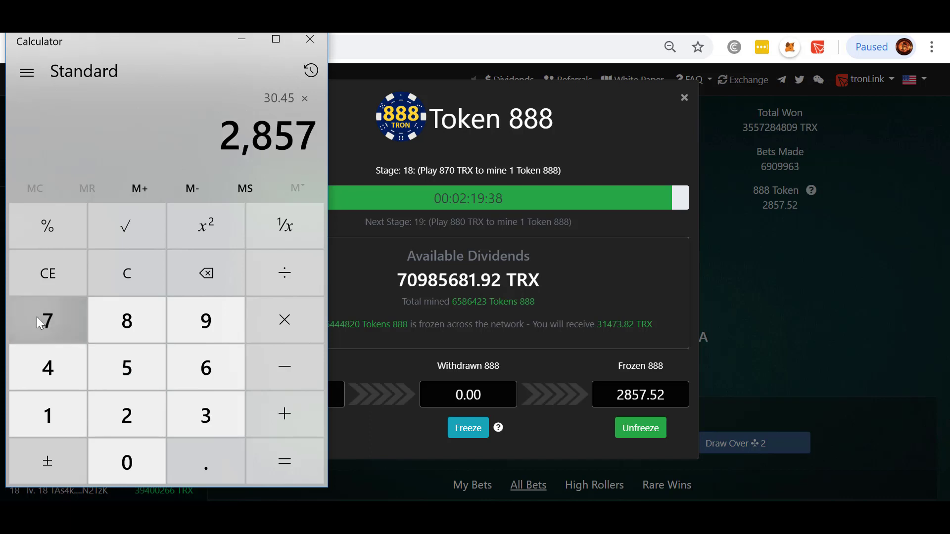
left_click(123, 381)
left_click(121, 406)
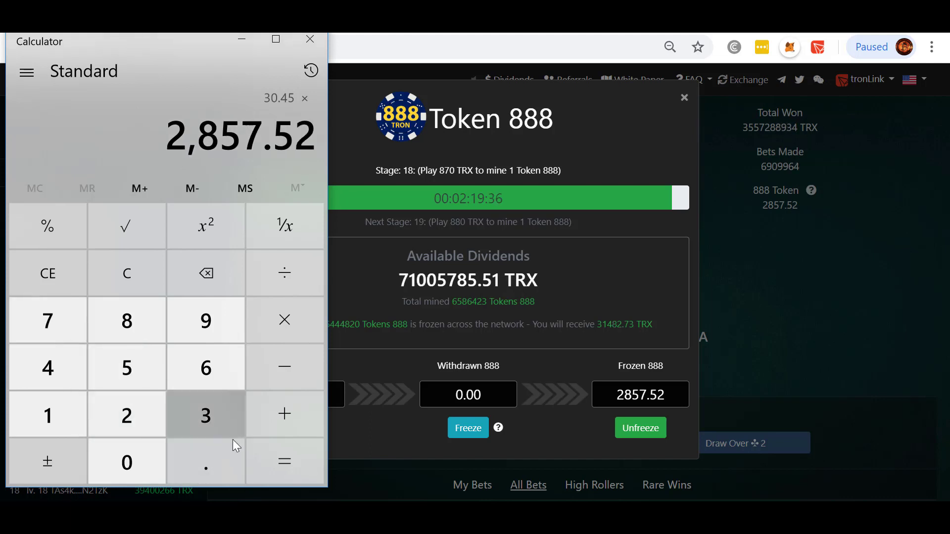
left_click(274, 454)
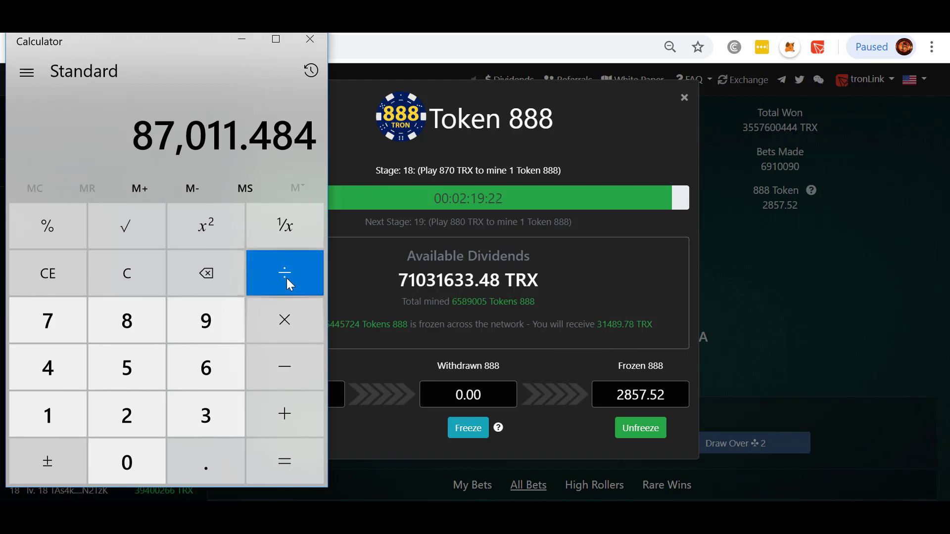
left_click(130, 286)
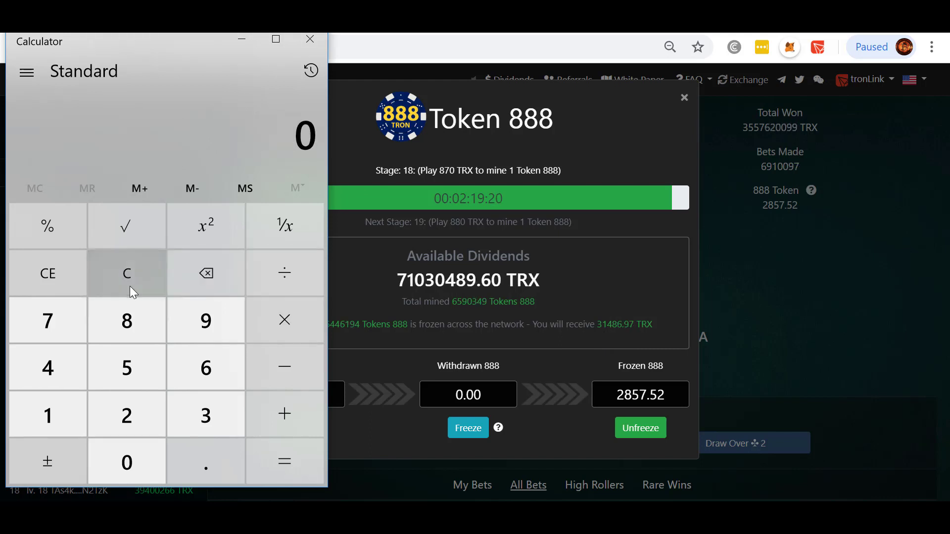
Divide the payout 31485 by 87011.484, giving a return rate of about 0.3618
left_click(206, 419)
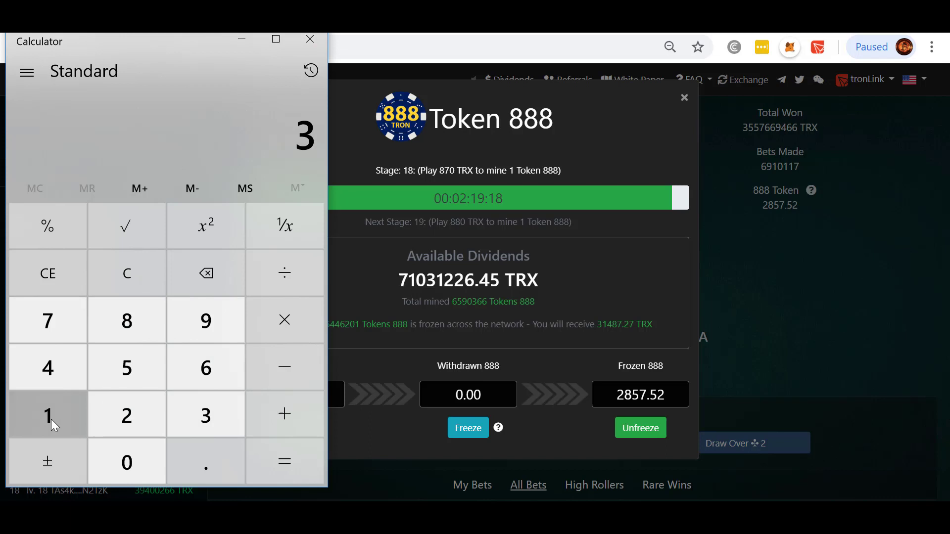
left_click(51, 419)
left_click(60, 359)
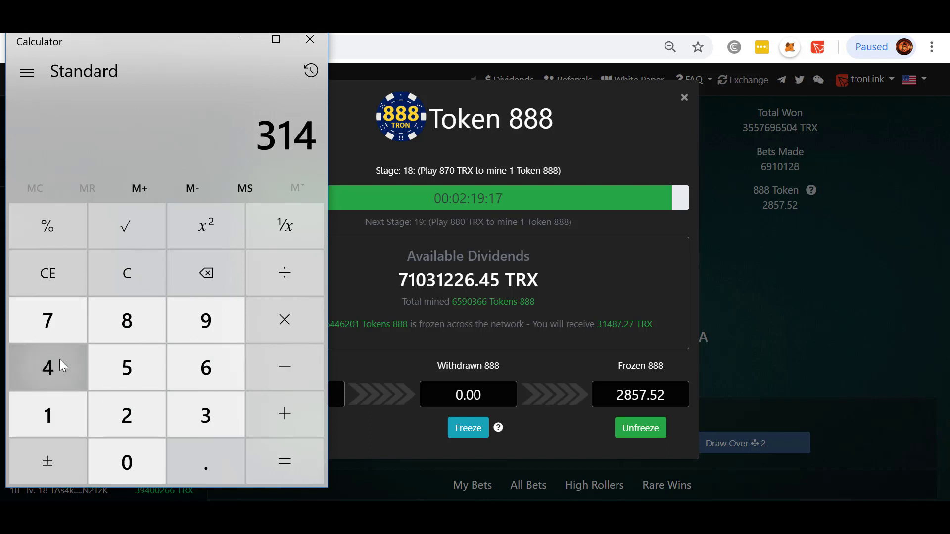
left_click(120, 317)
left_click(74, 315)
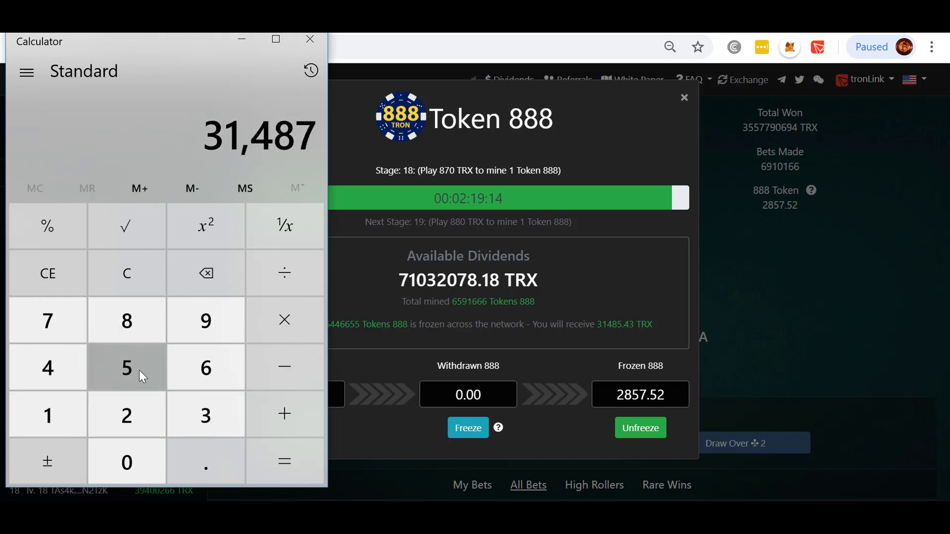
left_click(188, 269)
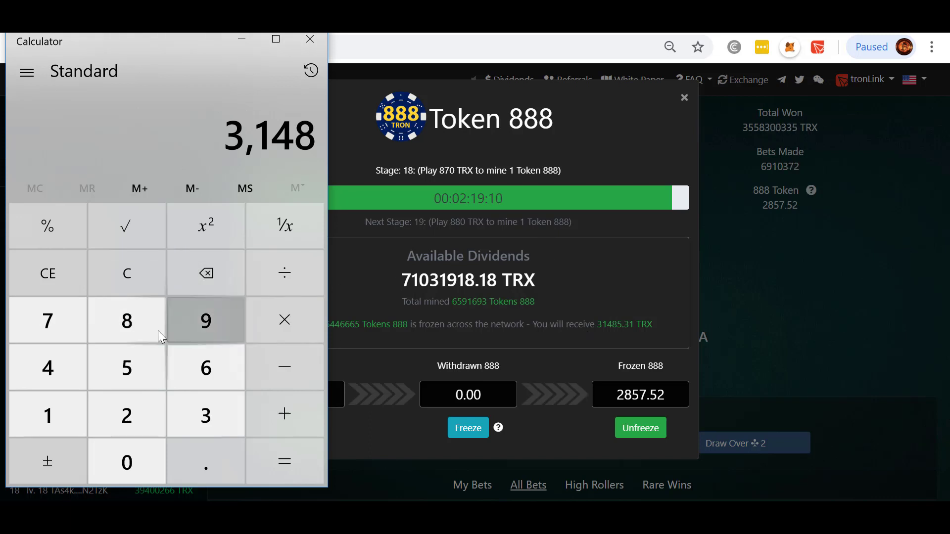
left_click(133, 356)
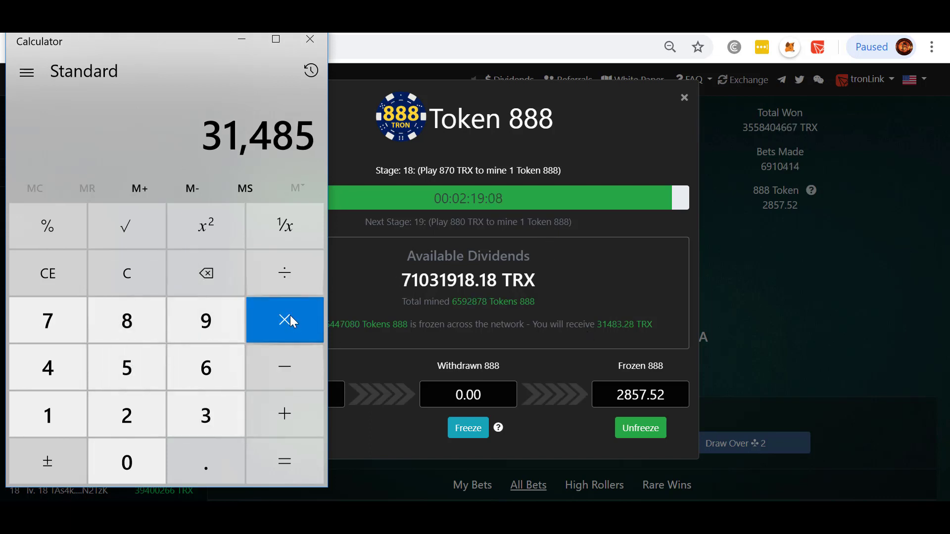
left_click(290, 272)
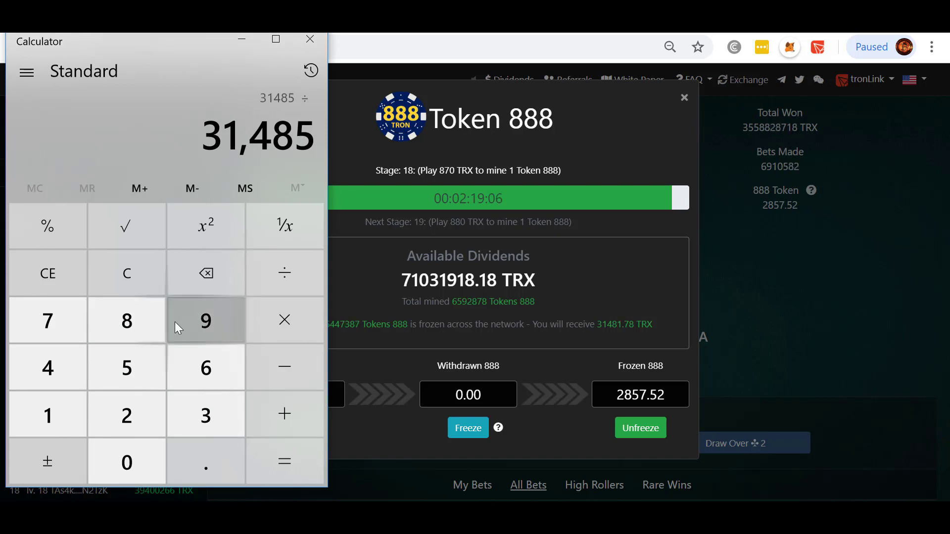
left_click(119, 319)
left_click(57, 321)
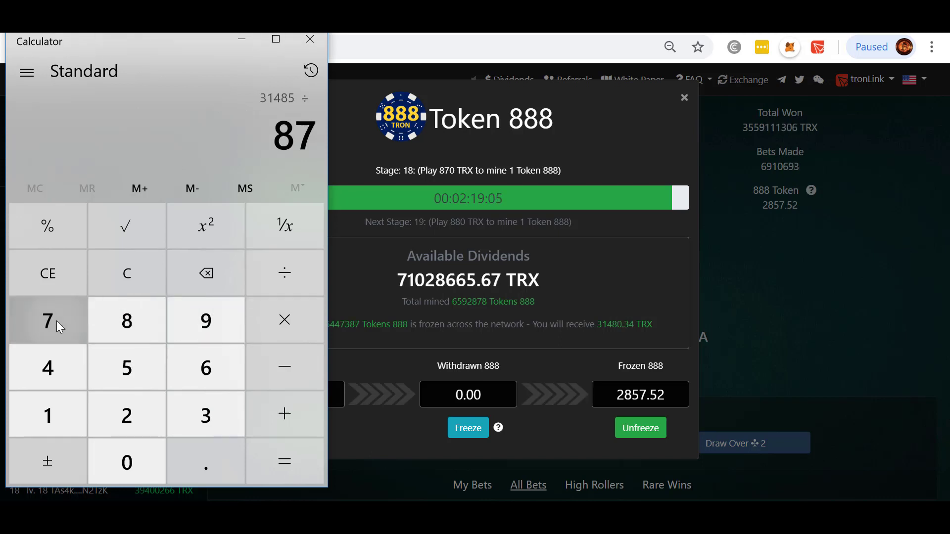
left_click(127, 466)
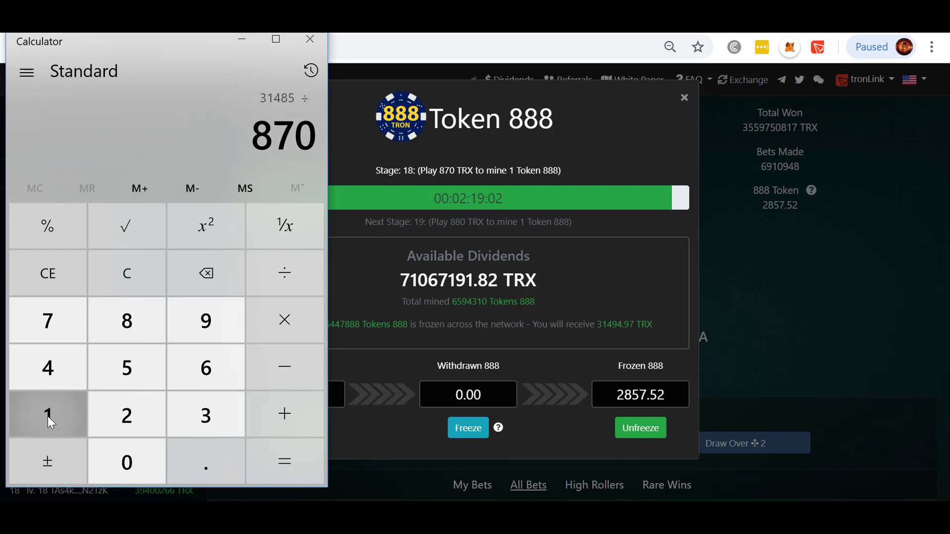
left_click(47, 416)
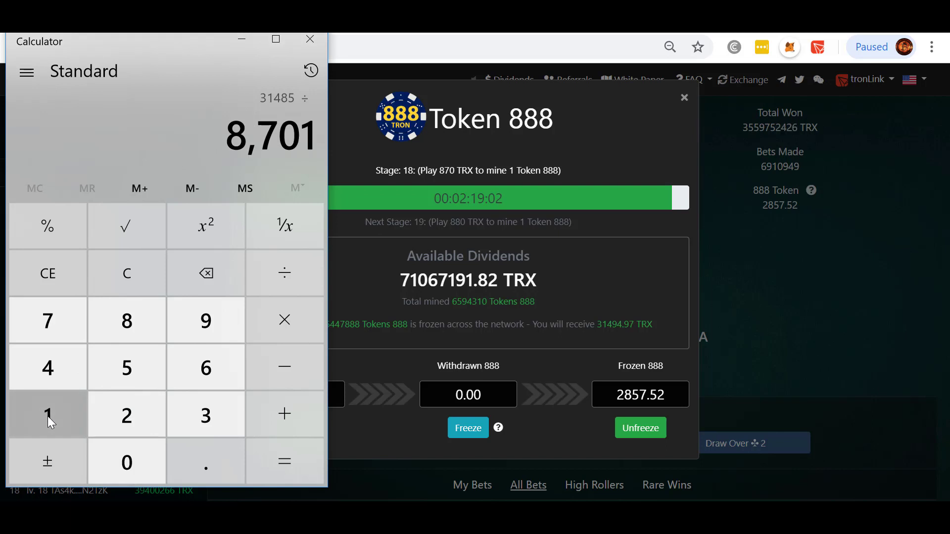
left_click(191, 464)
left_click(52, 371)
left_click(121, 323)
left_click(50, 366)
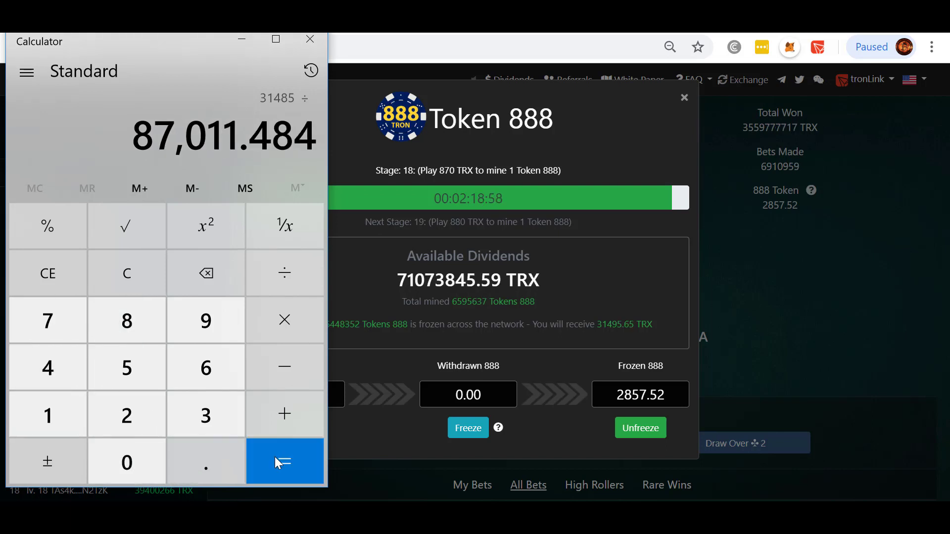
left_click(280, 458)
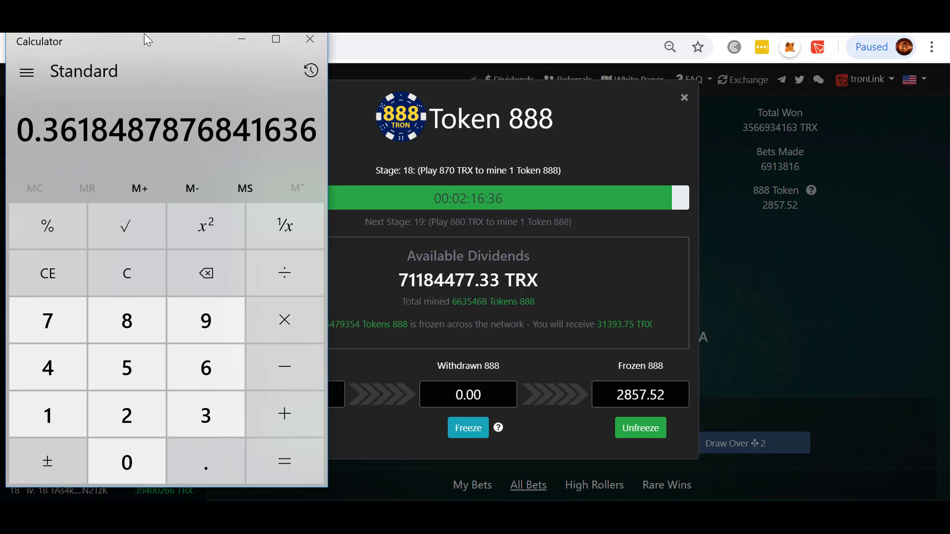
left_click_drag(145, 33, 150, 39)
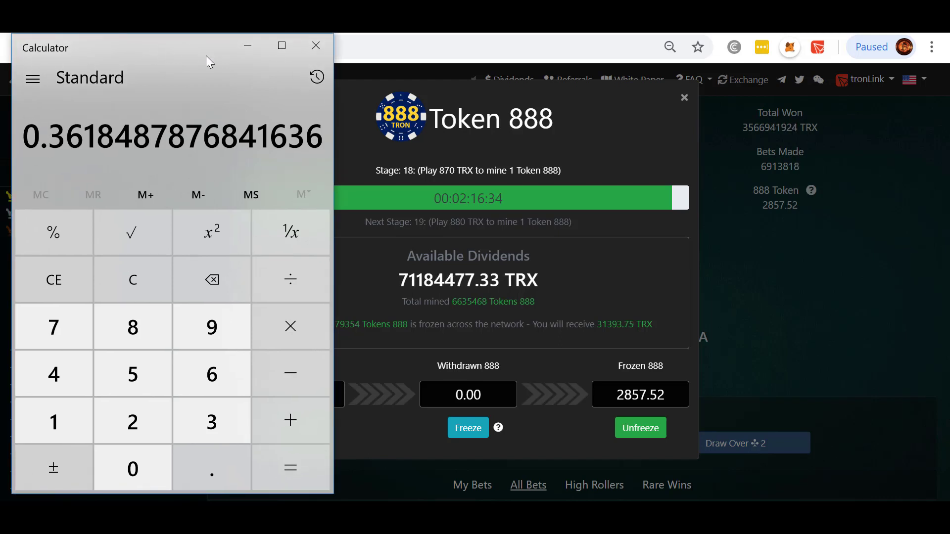